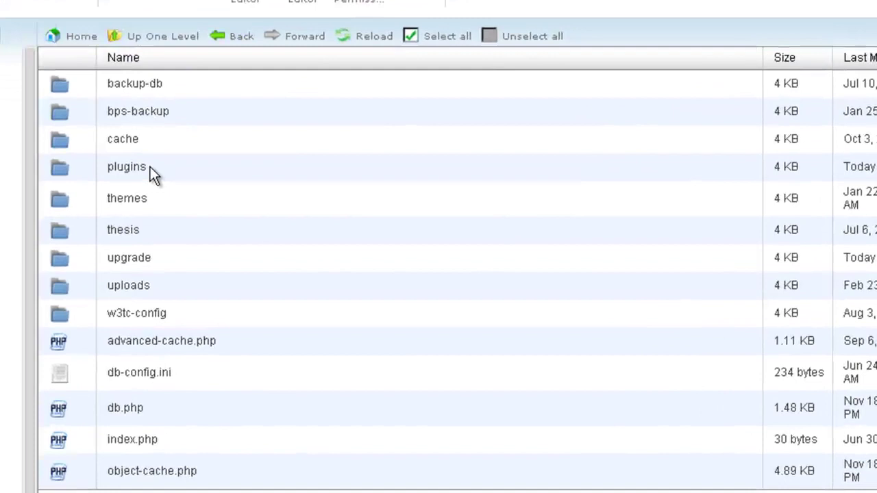
- Cancel the accidental rename of the plugins folder, leaving the wp-content files unchanged
double_click(137, 163)
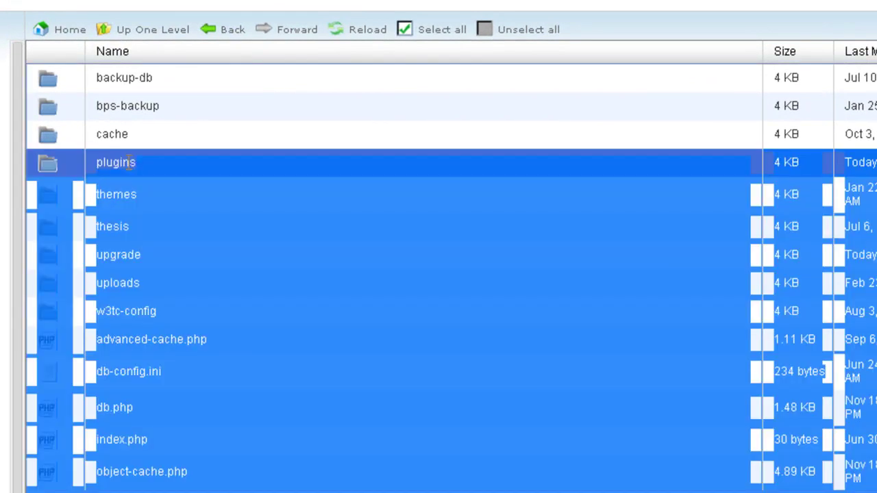
click(49, 166)
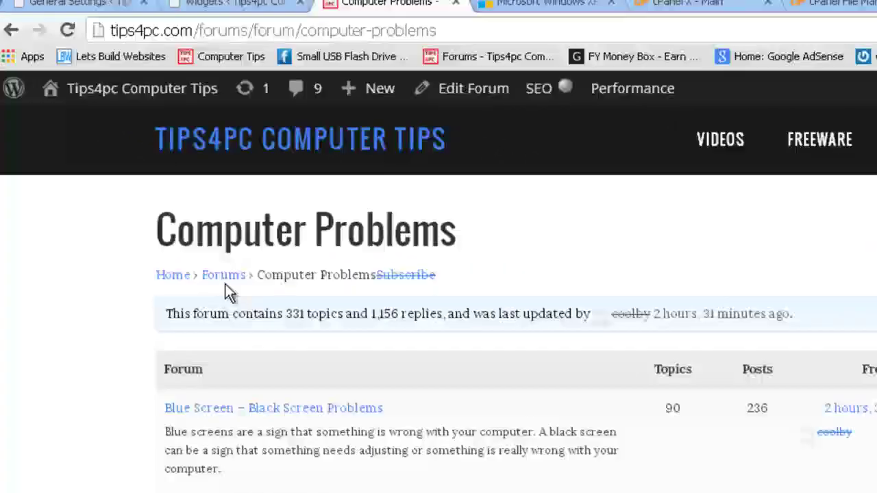
- Go to the tips4pc main Forums page and look through its forum list
double_click(218, 276)
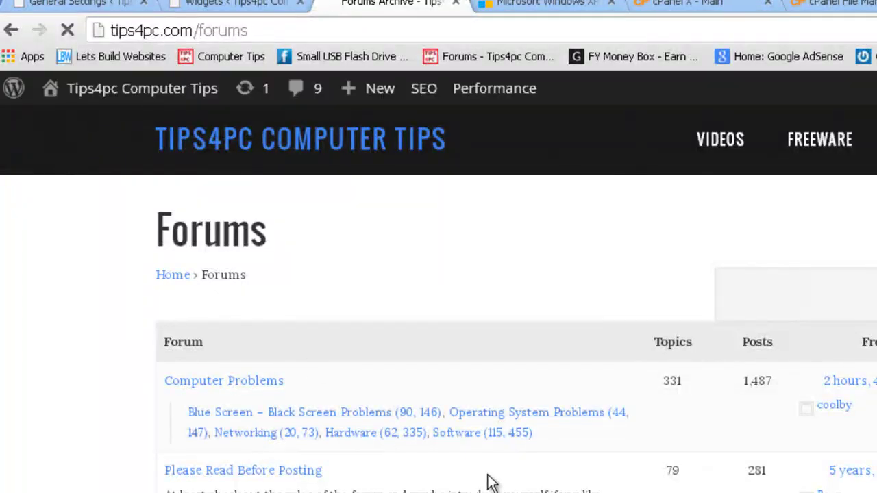
scroll(490, 480, down, 5)
scroll(490, 479, down, 4)
scroll(490, 480, up, 10)
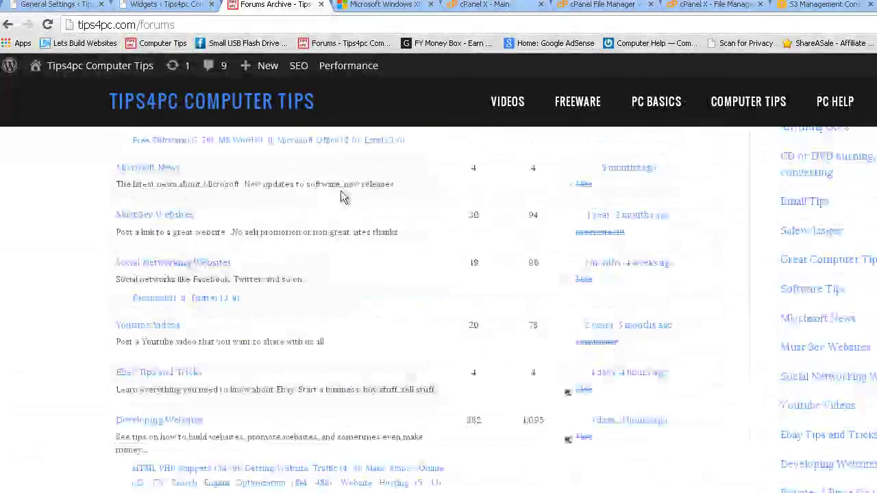
scroll(329, 244, up, 6)
scroll(329, 244, up, 5)
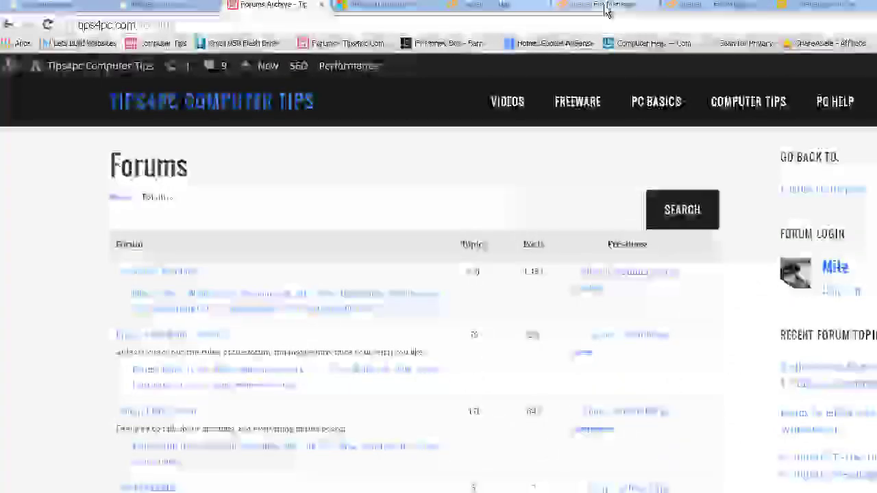
- Navigate into plugins/bbpress/templates/default/bbpress in cPanel File Manager
click(602, 7)
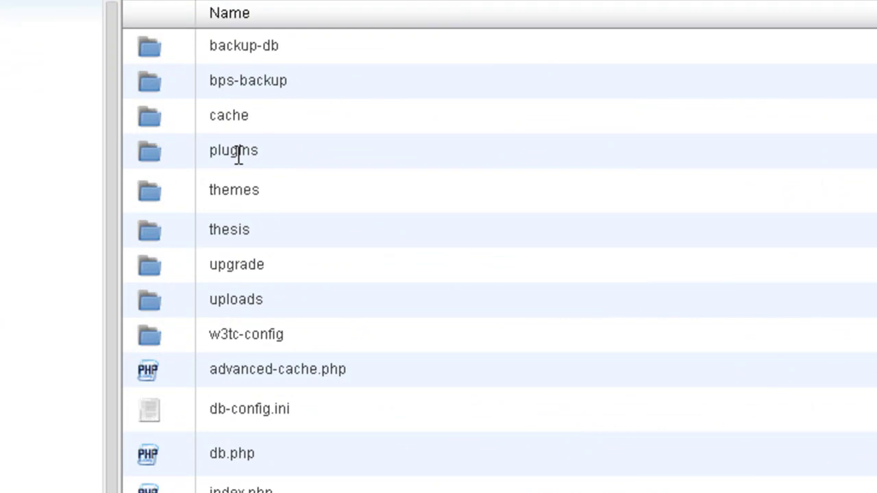
double_click(146, 152)
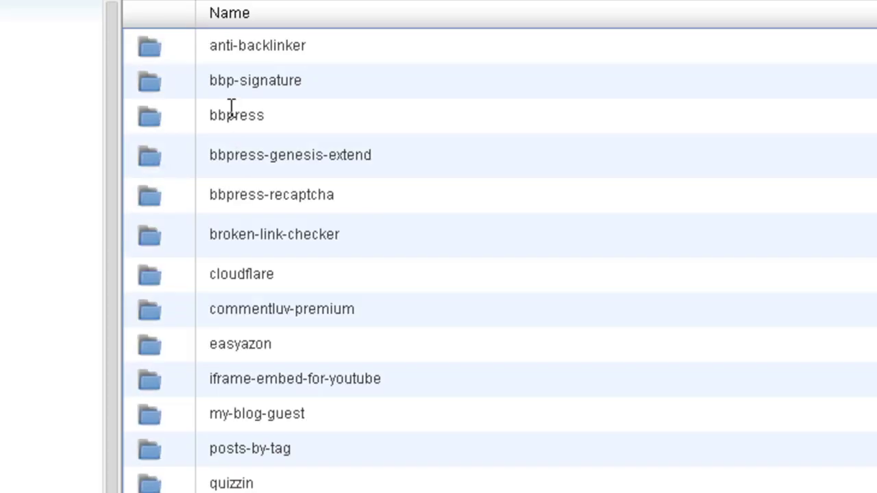
double_click(145, 116)
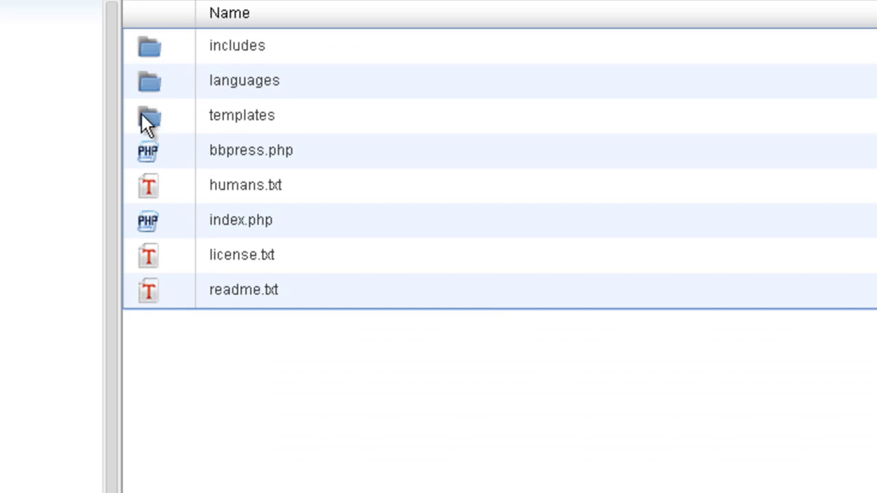
double_click(141, 114)
double_click(141, 41)
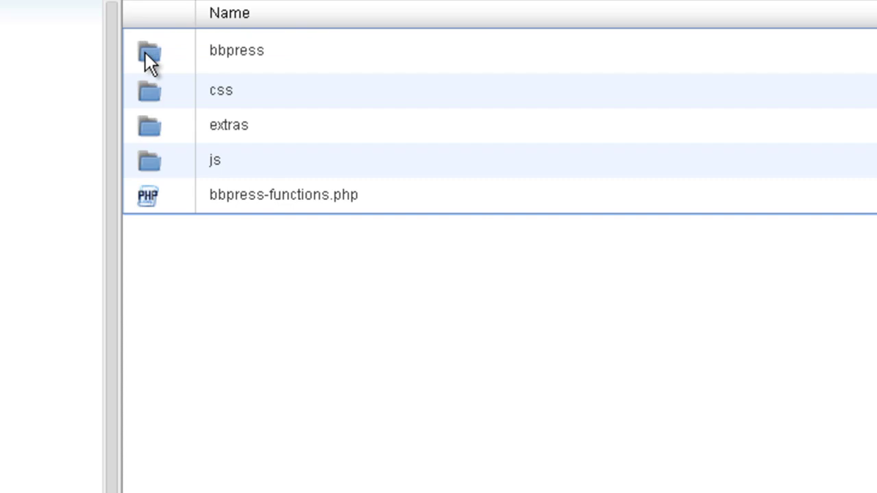
double_click(145, 52)
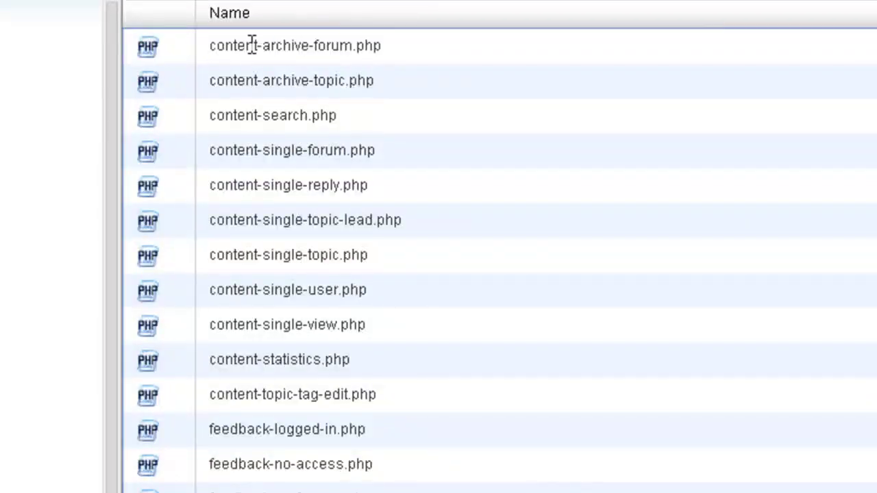
- Select content-archive-forum.php, cancelling an accidental rename along the way
key(ctrl+a)
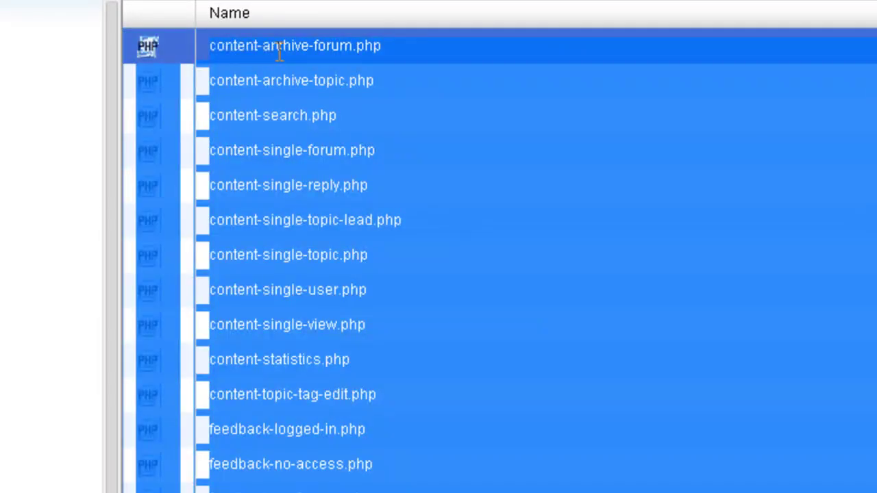
click(276, 54)
key(Escape)
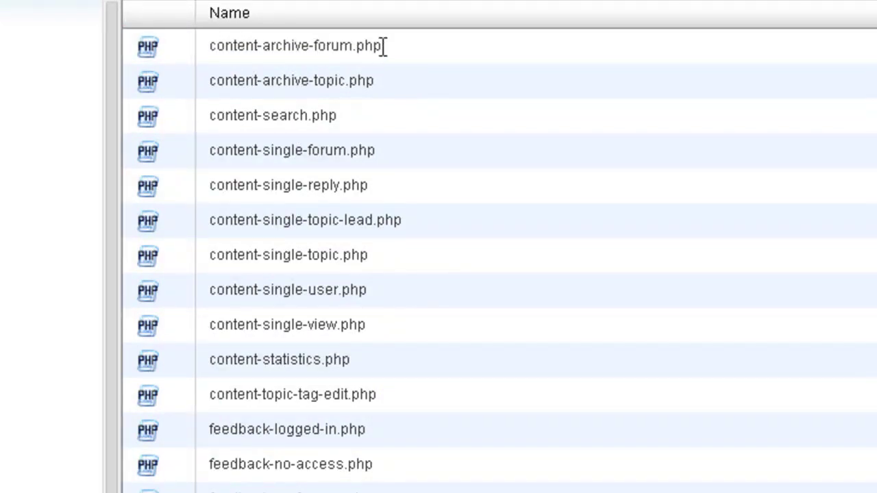
click(236, 52)
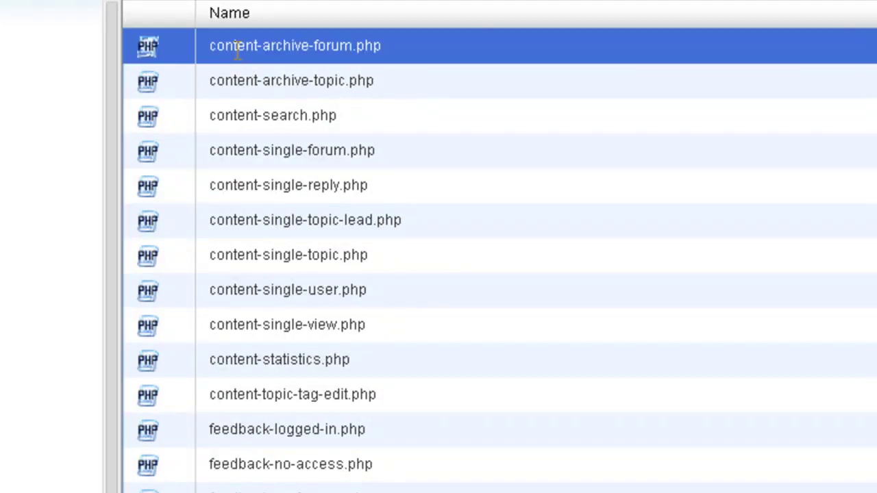
- Set up a copy of content-archive-forum.php to /public_html/wp-content/themes/eleven40-pro
right_click(237, 52)
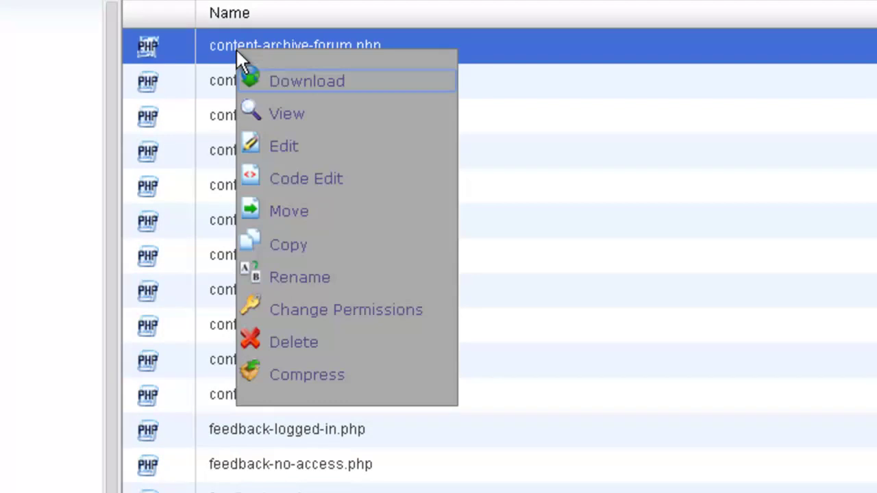
click(302, 257)
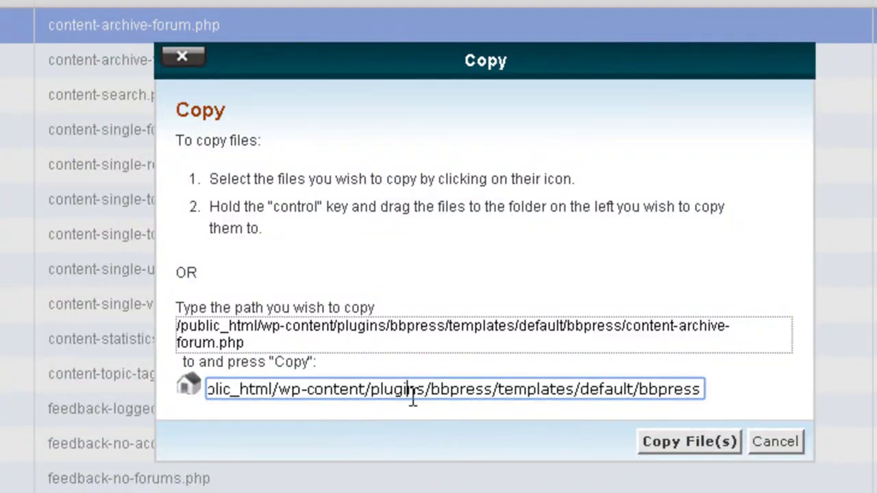
drag(370, 390, 707, 396)
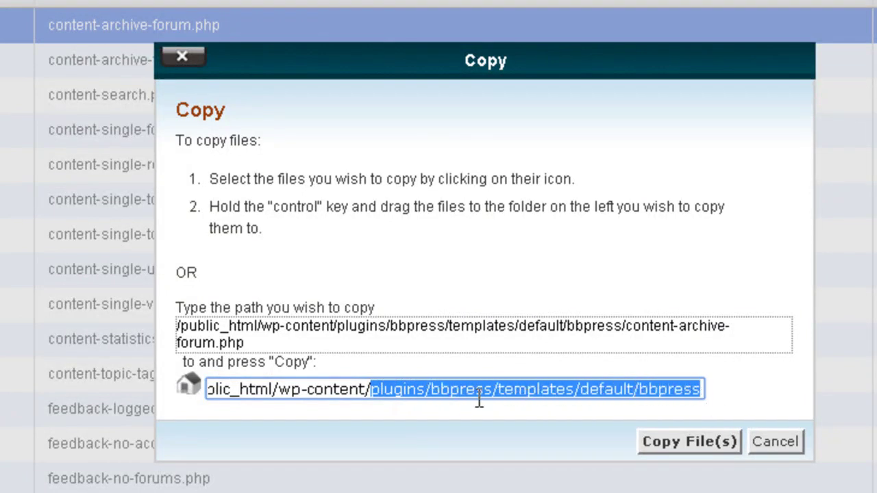
text(them)
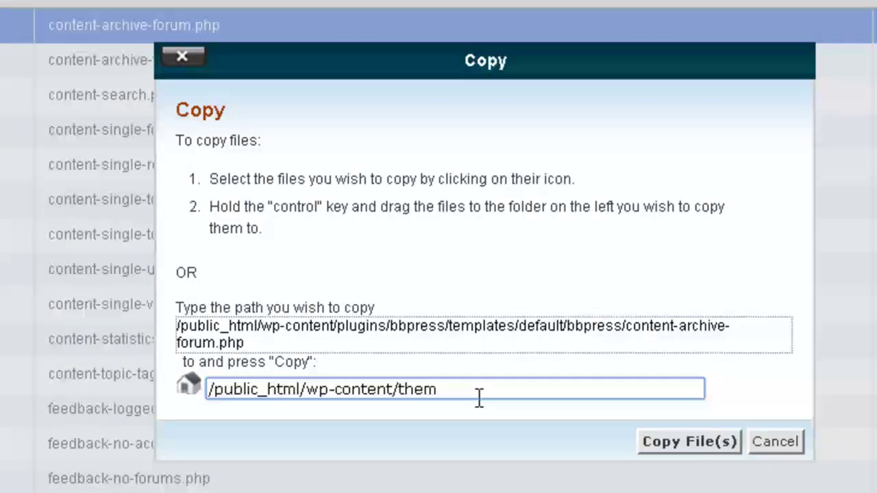
text(es/)
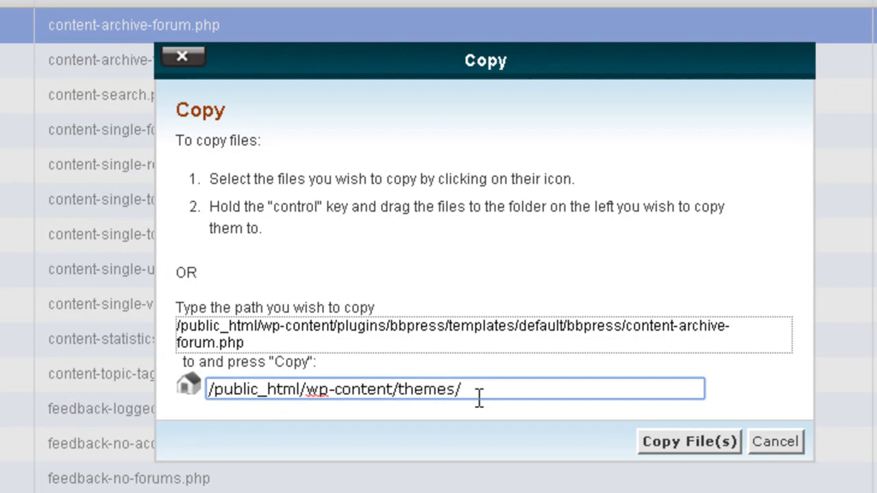
text(el)
text(even)
text(40)
text(-pro)
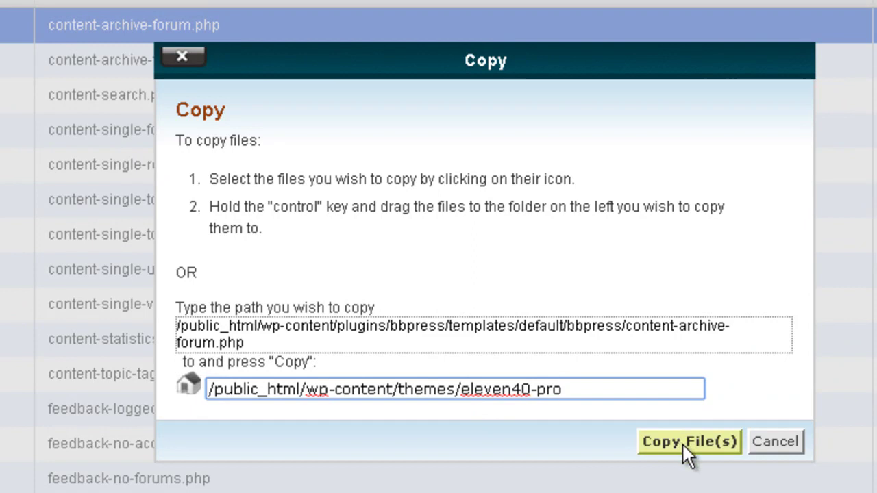
drag(575, 389, 378, 389)
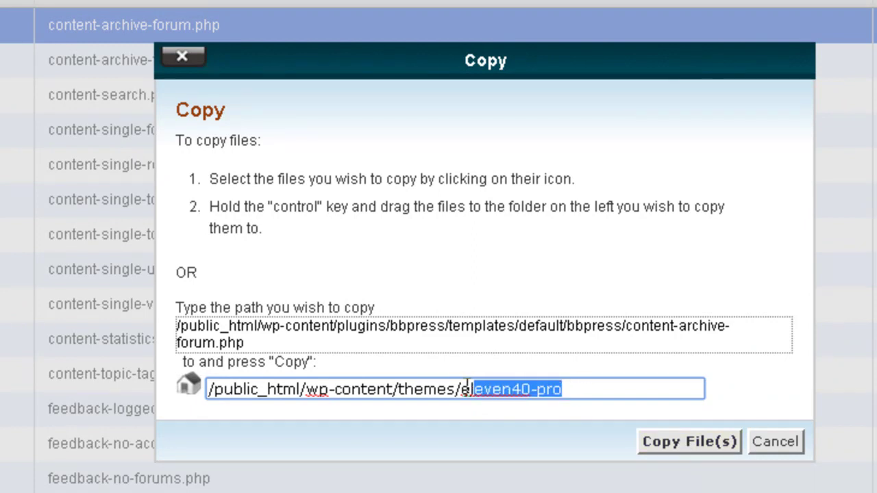
- Cancel the copy, go up to wp-content, and open themes/eleven40-pro
click(774, 442)
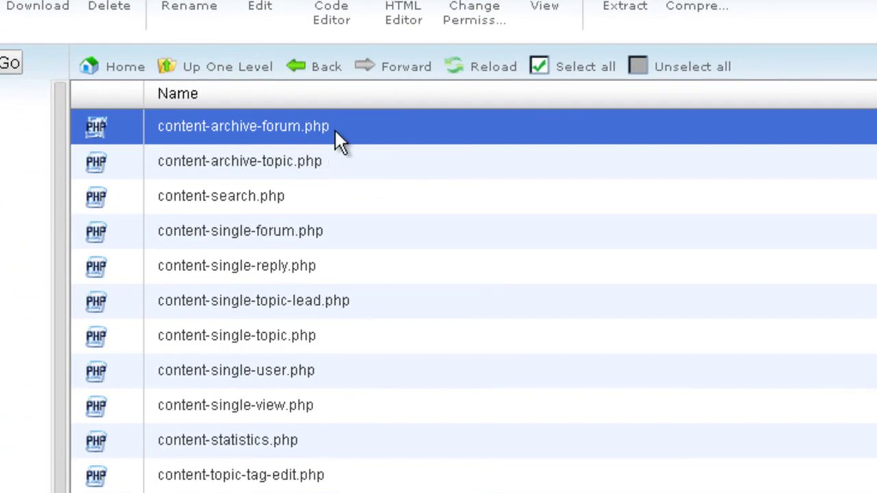
click(206, 71)
click(205, 71)
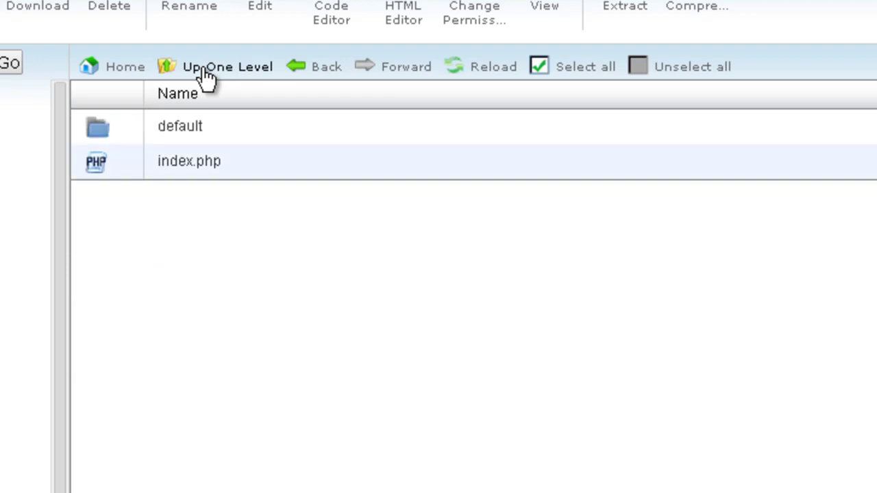
click(206, 71)
click(206, 71)
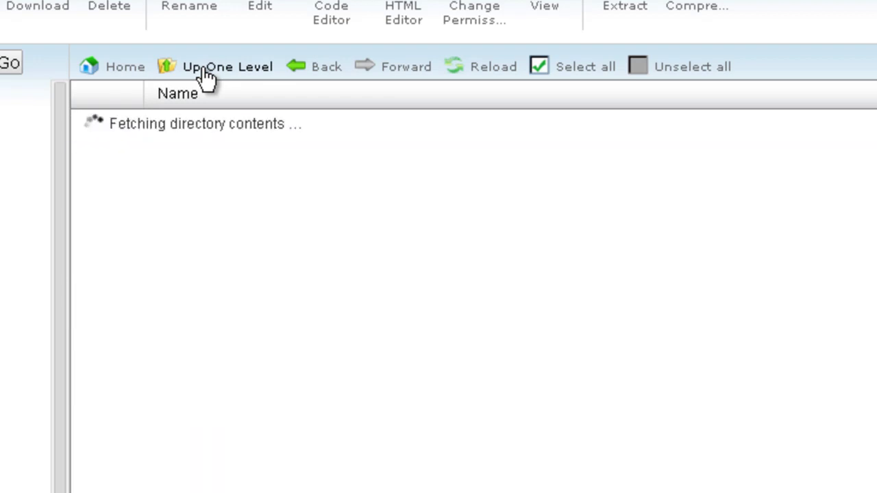
click(233, 71)
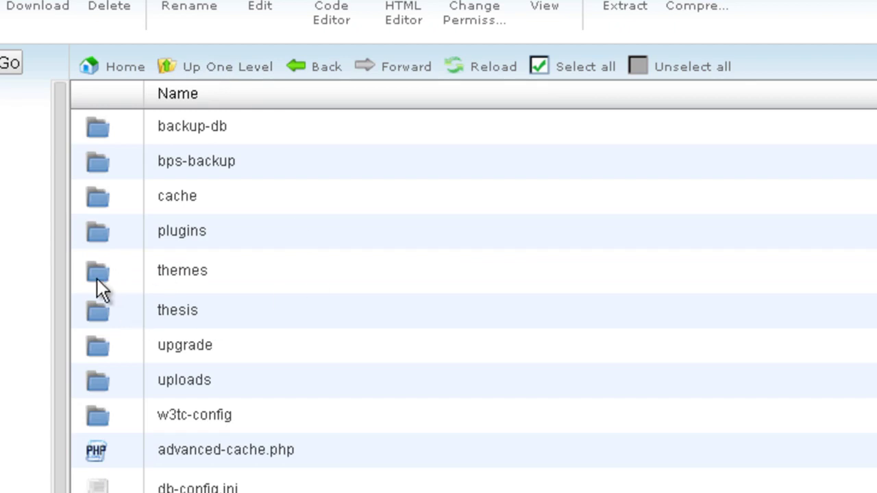
double_click(97, 273)
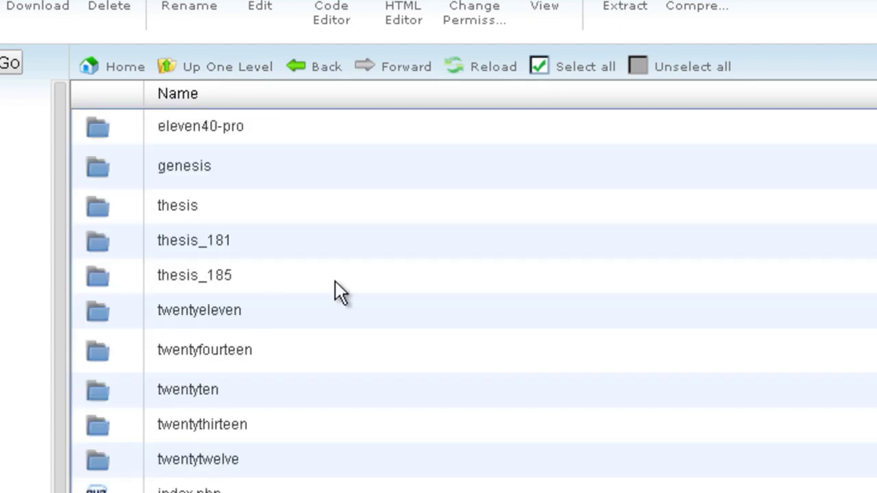
double_click(103, 127)
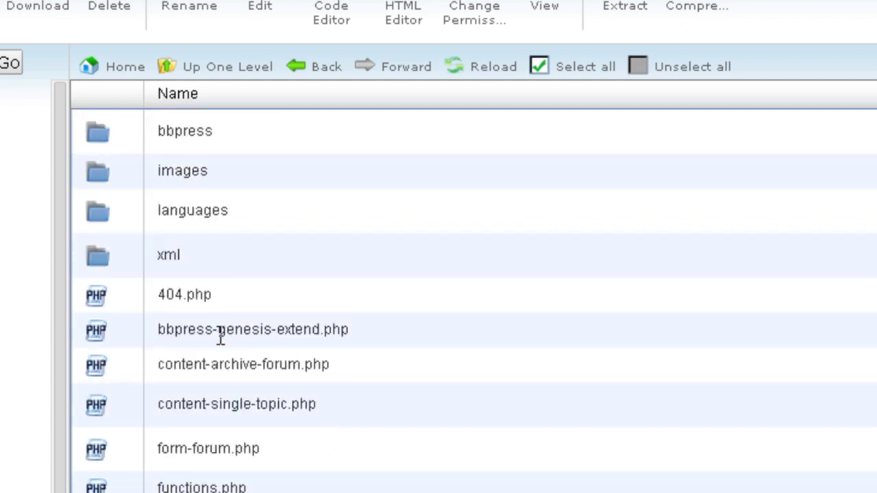
- Open the theme's content-archive-forum.php in the text editor with utf-8 encoding
right_click(274, 368)
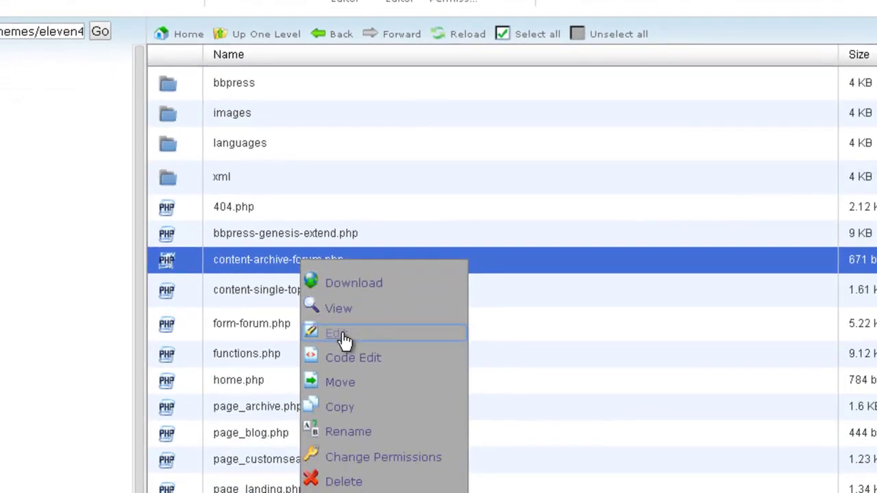
click(342, 335)
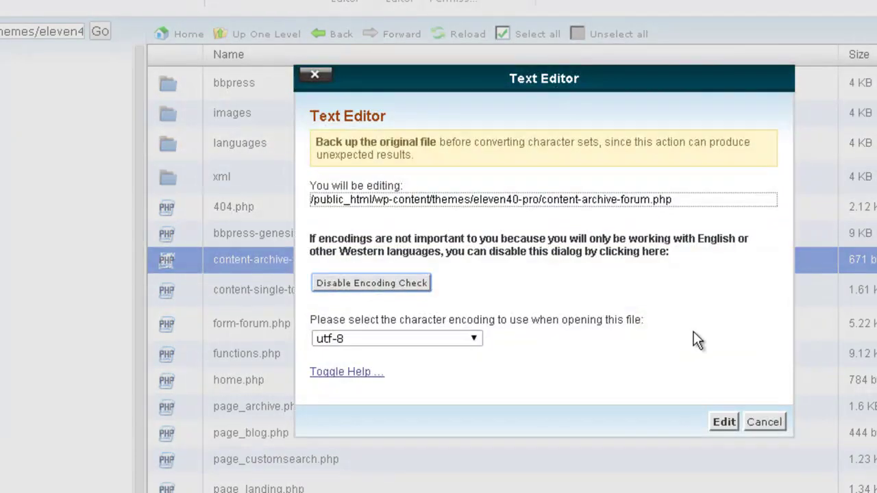
click(722, 420)
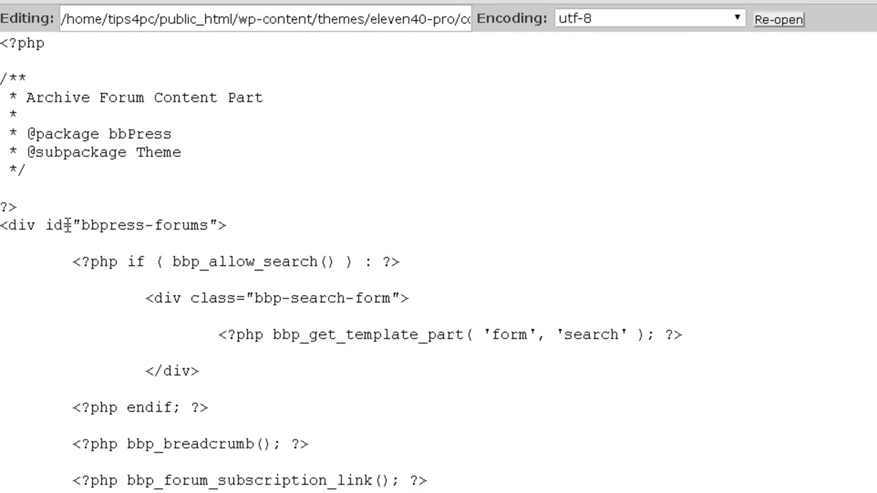
- Paste the AdSense code after the PHP header, on its own line above the bbpress-forums div
drag(228, 225, 2, 225)
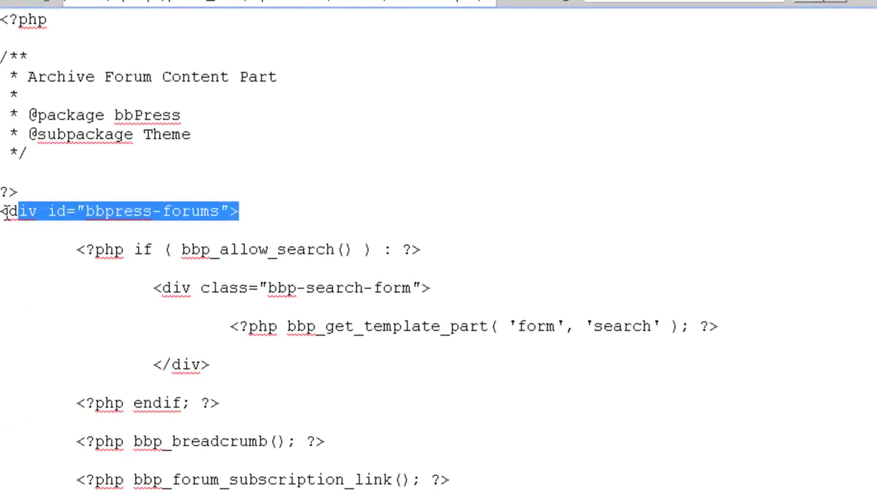
click(30, 189)
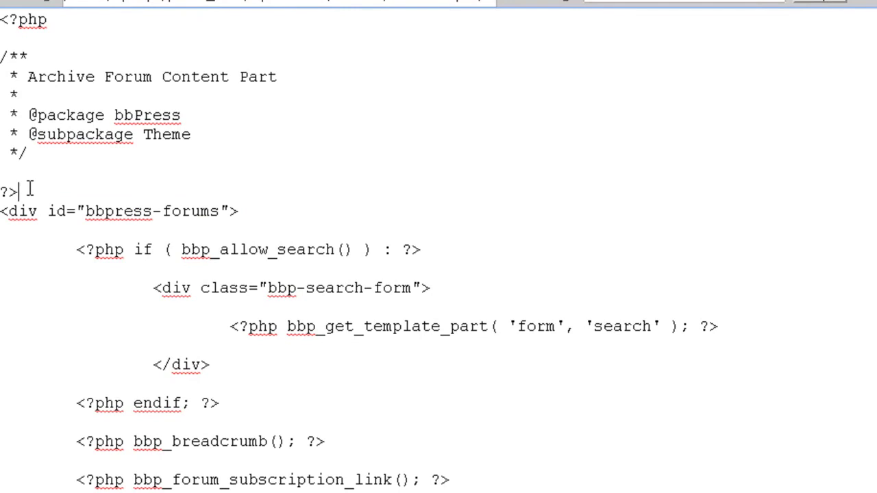
key(ctrl+v)
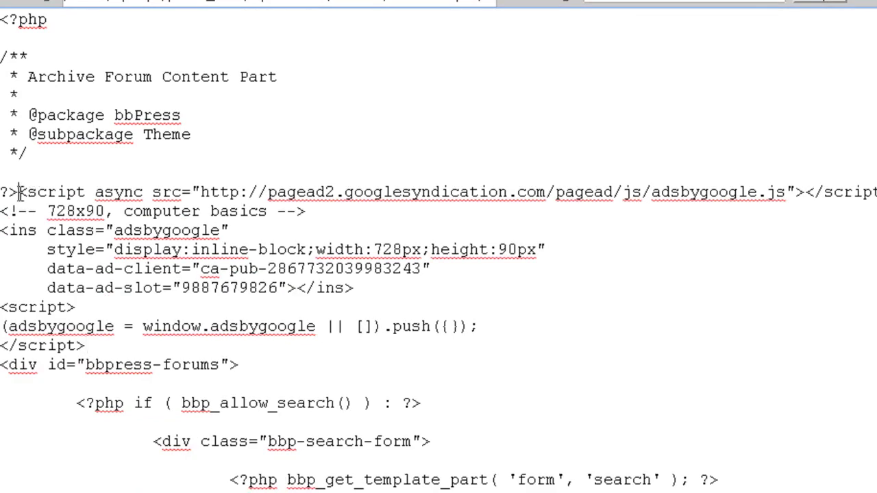
click(18, 191)
key(Return)
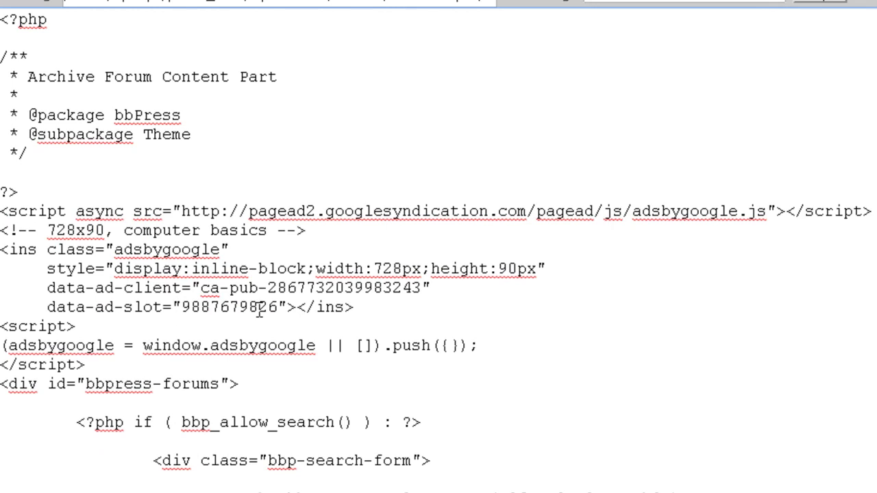
scroll(259, 311, down, 5)
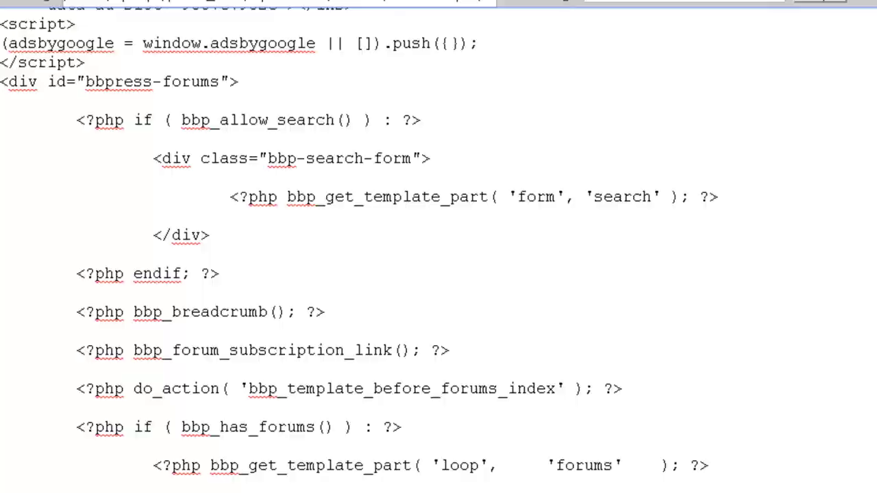
scroll(88, 468, down, 2)
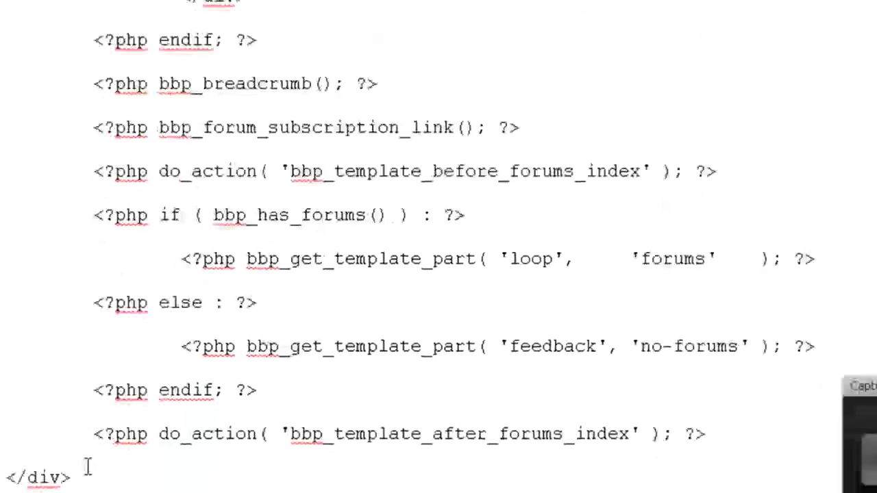
- Paste the AdSense code again after the final closing div and save the template
click(92, 443)
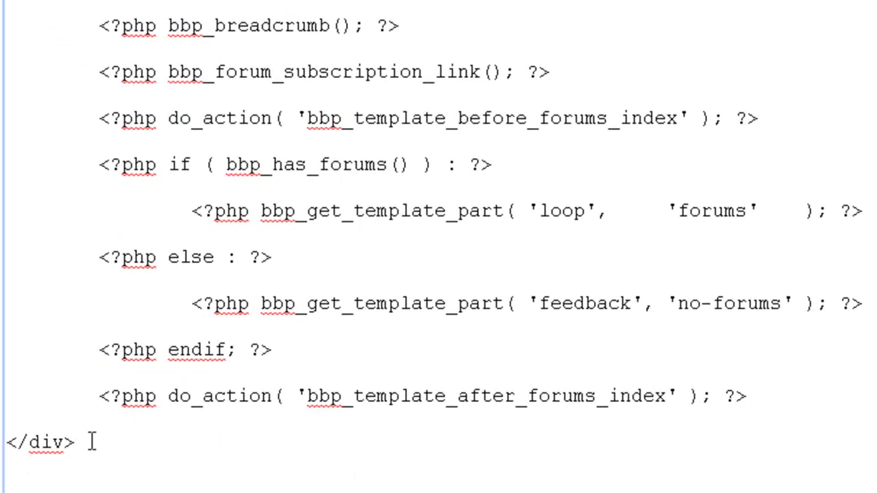
key(ctrl+v)
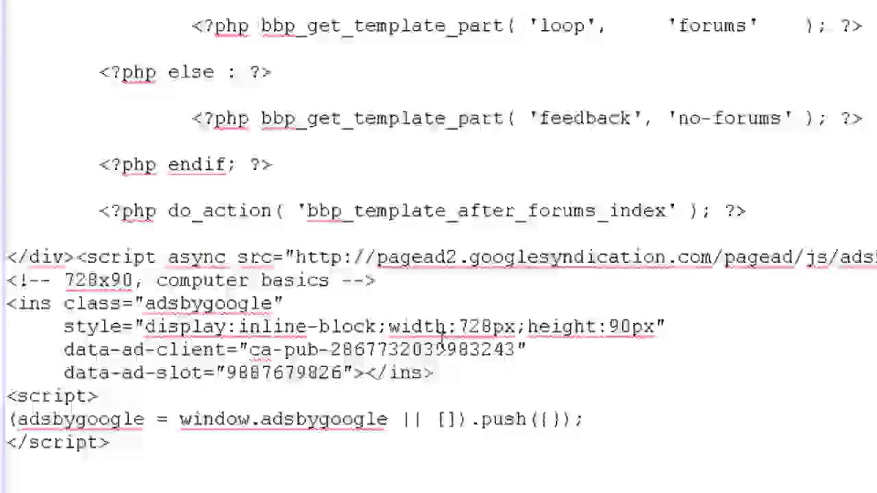
scroll(442, 335, down, 5)
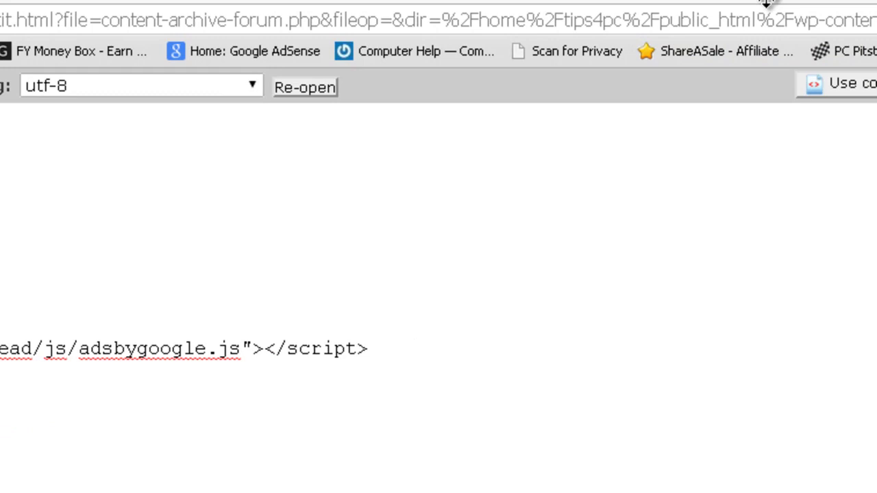
click(801, 83)
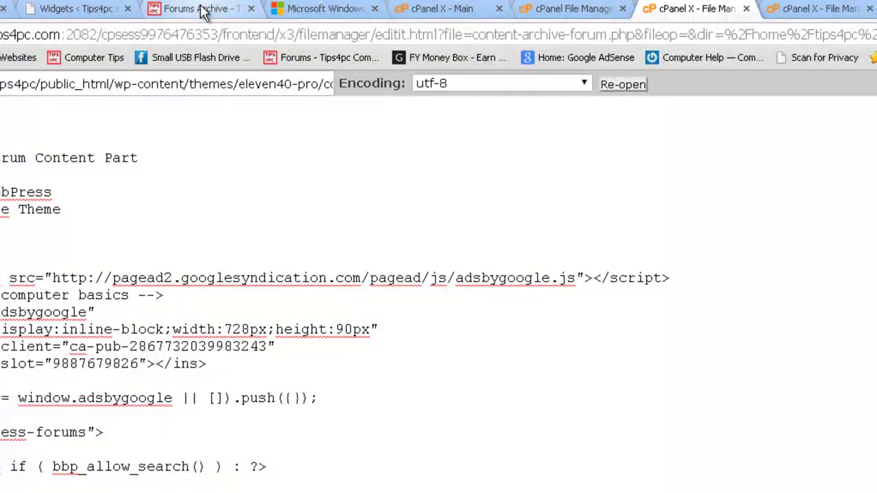
- Reload the tips4pc Forums page to pick up the template change
click(204, 10)
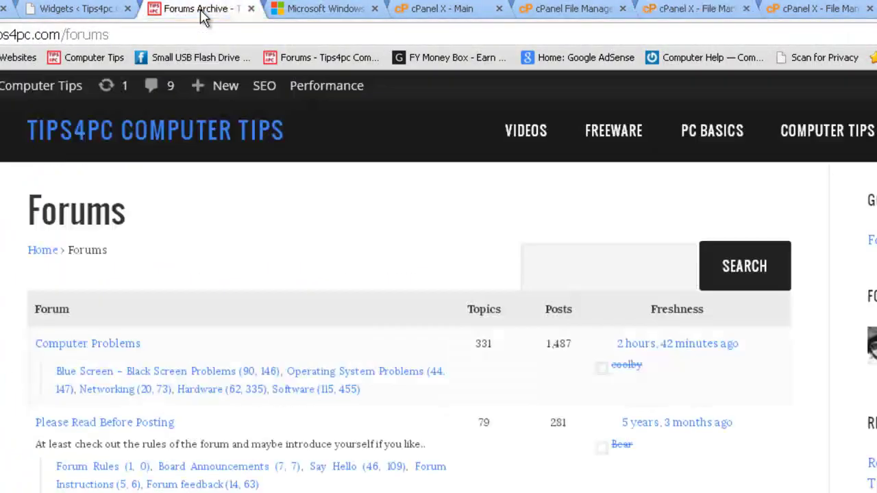
double_click(89, 212)
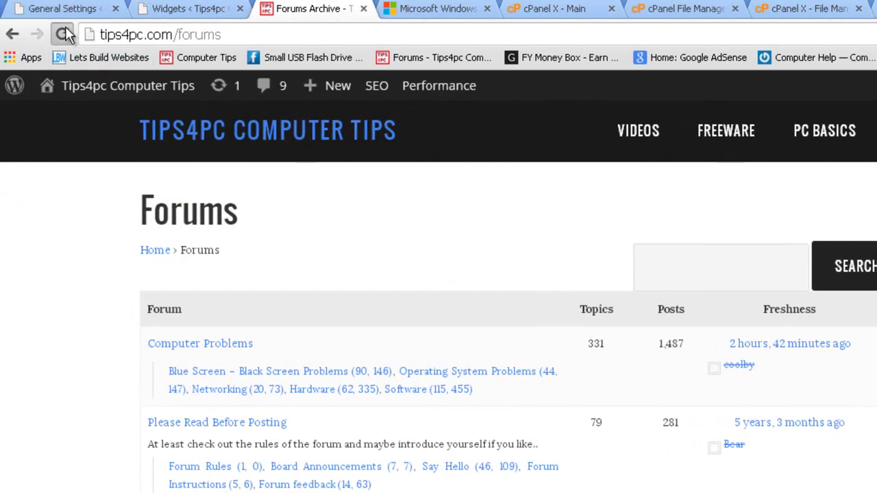
click(65, 32)
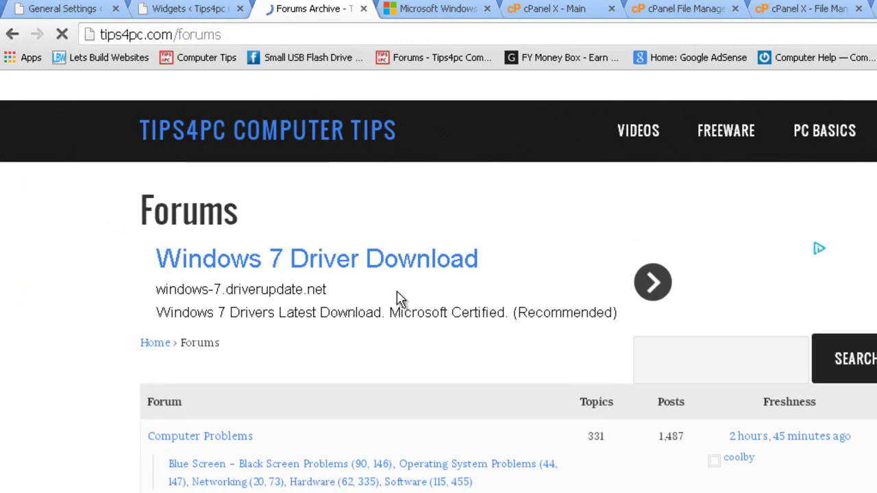
double_click(150, 226)
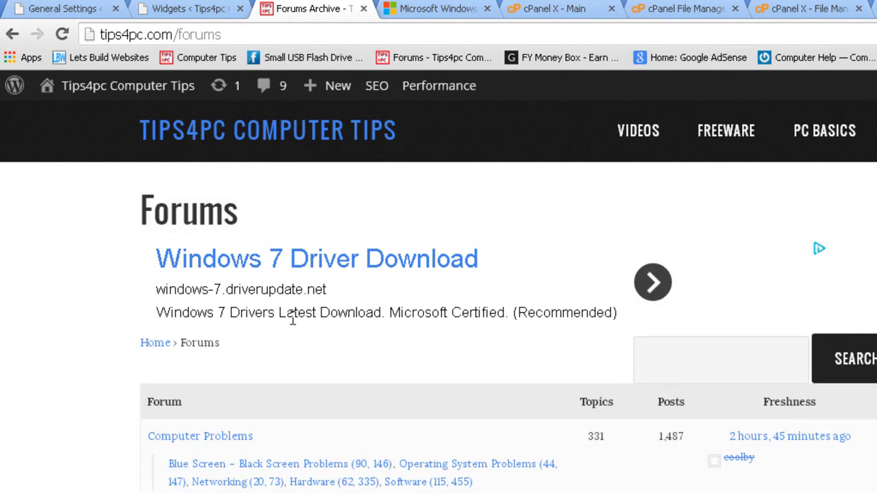
- Scroll down the Forums page to check the AdSense ad beneath the forum list
scroll(291, 320, down, 4)
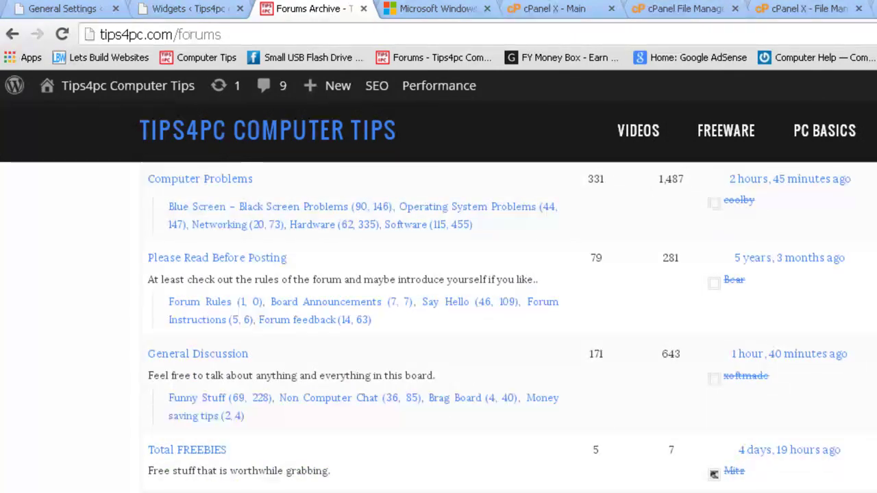
drag(270, 301, 395, 301)
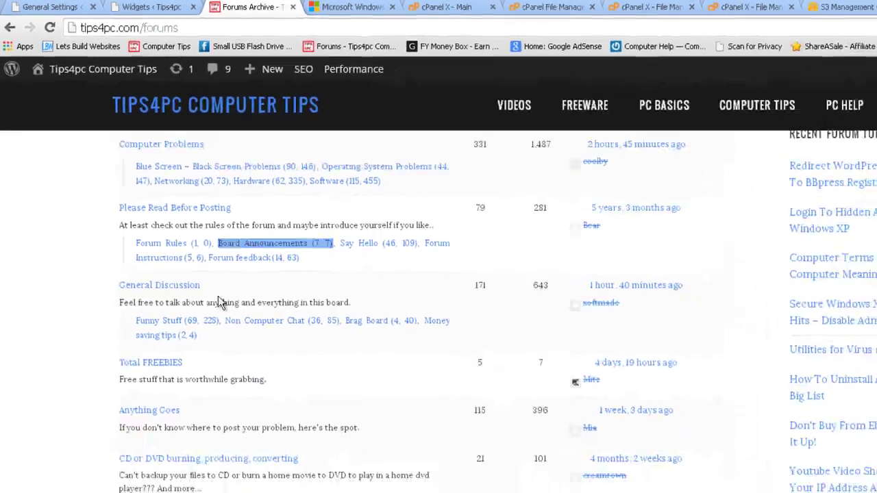
click(268, 327)
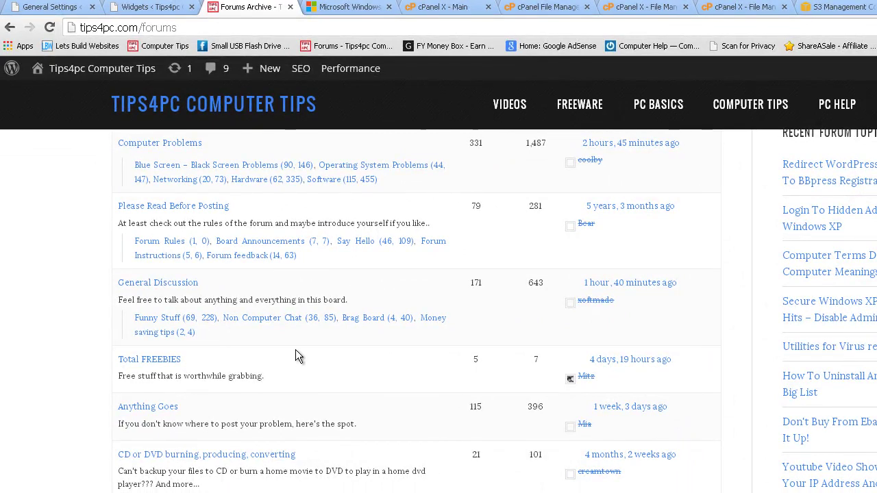
scroll(374, 379, down, 3)
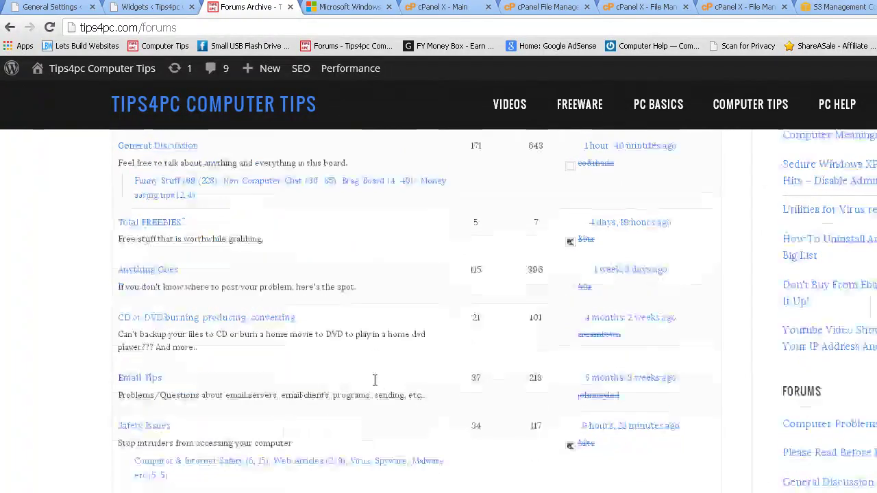
scroll(374, 380, down, 3)
scroll(374, 380, down, 5)
scroll(372, 379, down, 3)
scroll(370, 378, up, 3)
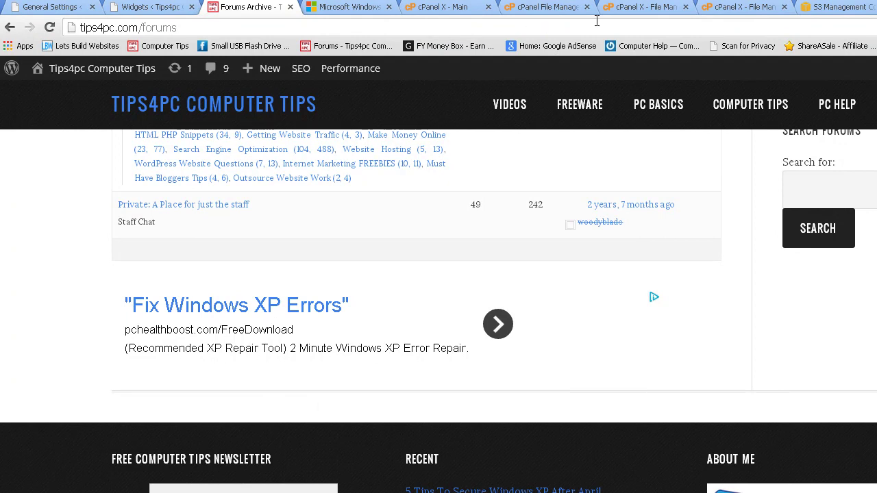
- Return to the editor and select 'content-archive-forum' in the Editing path box
click(705, 14)
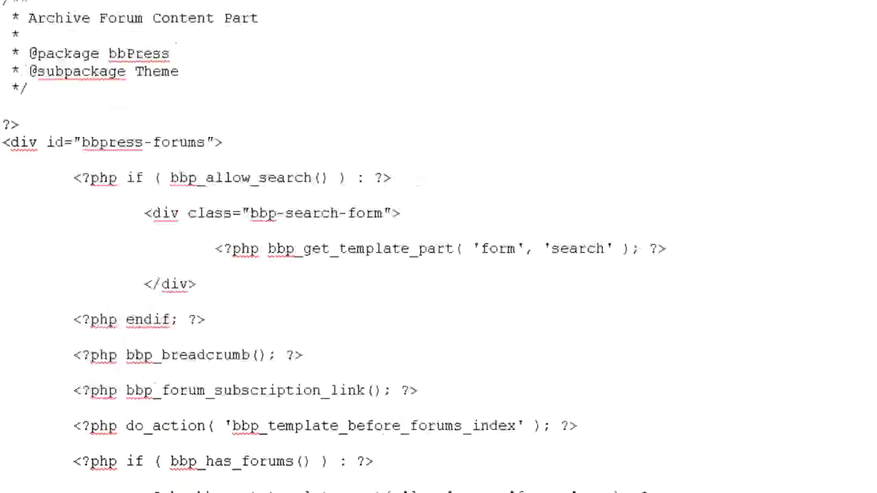
mouse_move(267, 16)
mouse_down()
mouse_move(275, 16)
mouse_move(230, 19)
mouse_up()
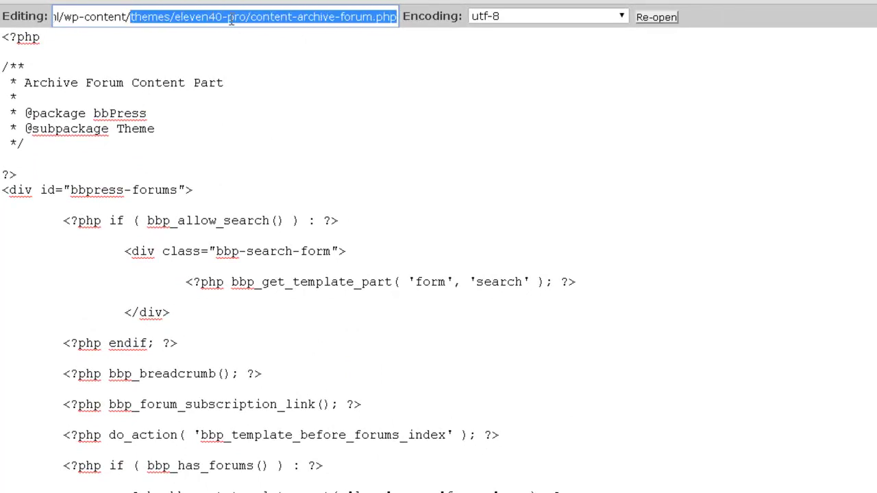
click(281, 16)
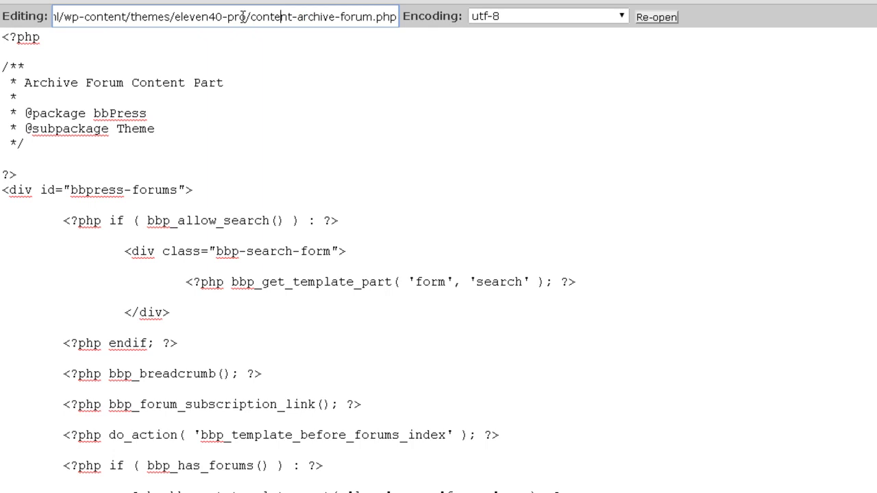
drag(251, 17, 400, 16)
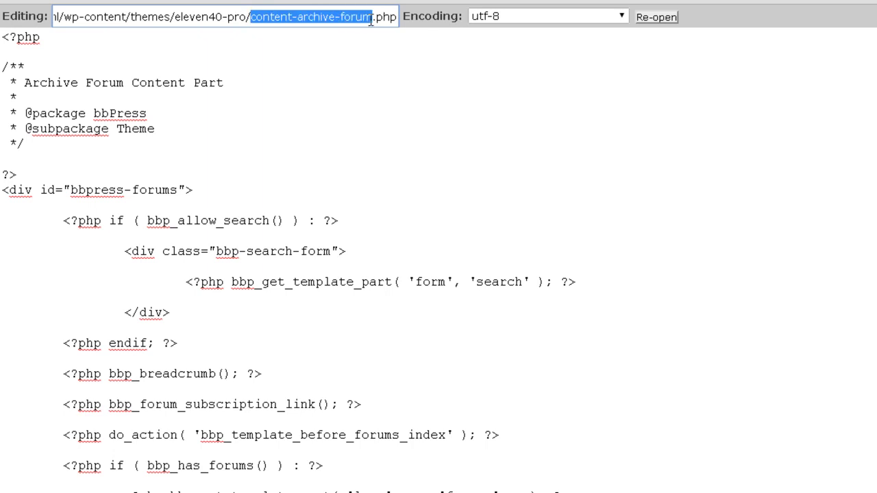